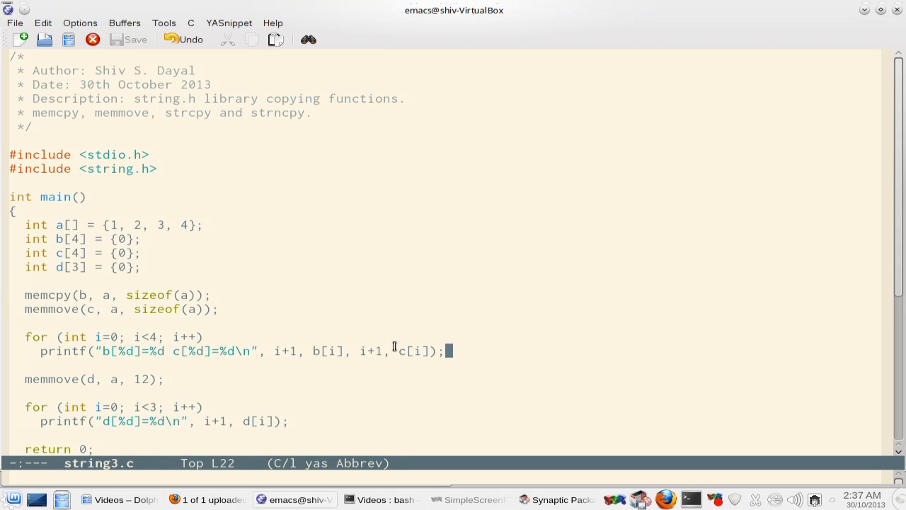
Show the strcpy manual page beside string3.c and review its signature and const source parameter.
key(Up)
key(Up)
key(Up)
key(Up)
key(ctrl+Up)
key(Down)
key(Up)
key(Up)
key(alt+f)
key(alt+f)
key(alt+f)
key(alt+f)
key(Right)
key(Return)
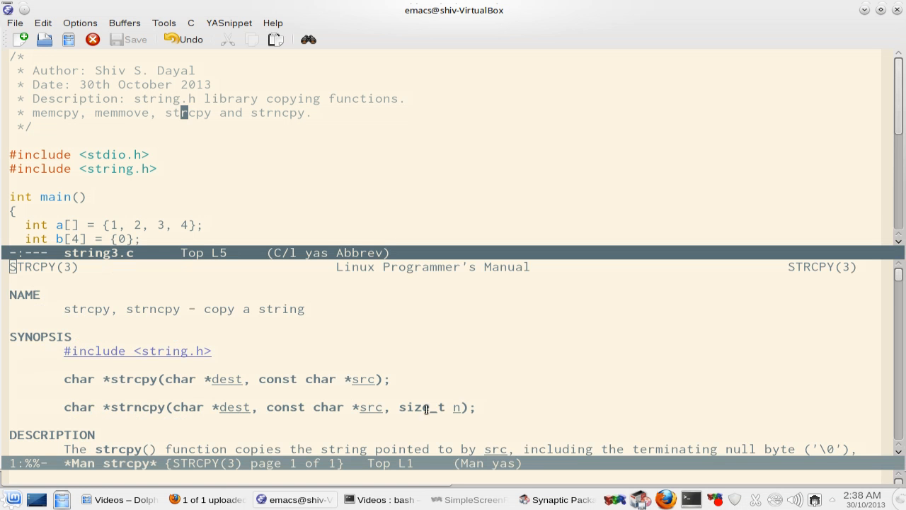
click(470, 407)
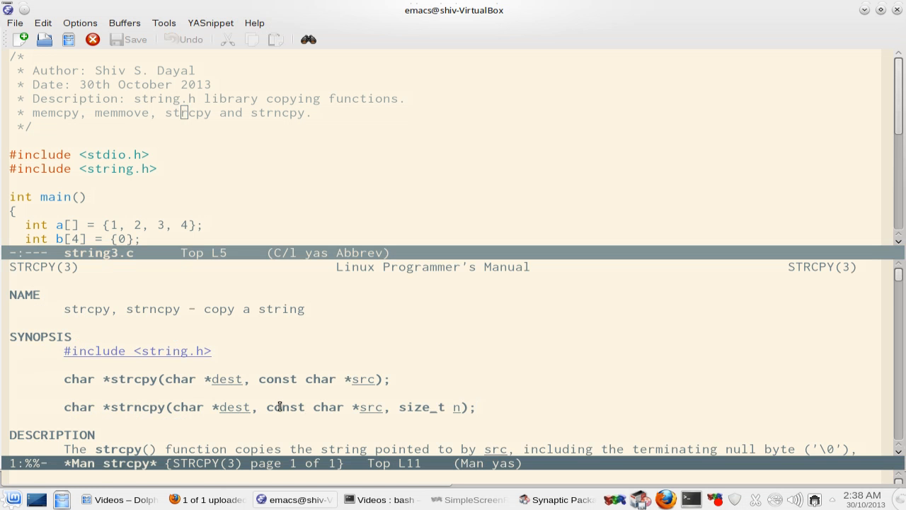
click(184, 379)
click(275, 380)
Show the memmove manual page and review its size_t size parameter.
click(122, 112)
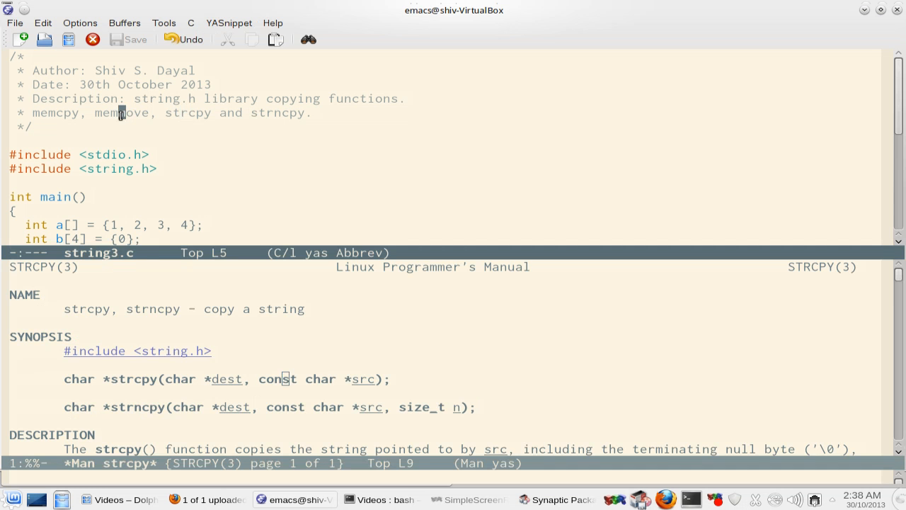
key(Return)
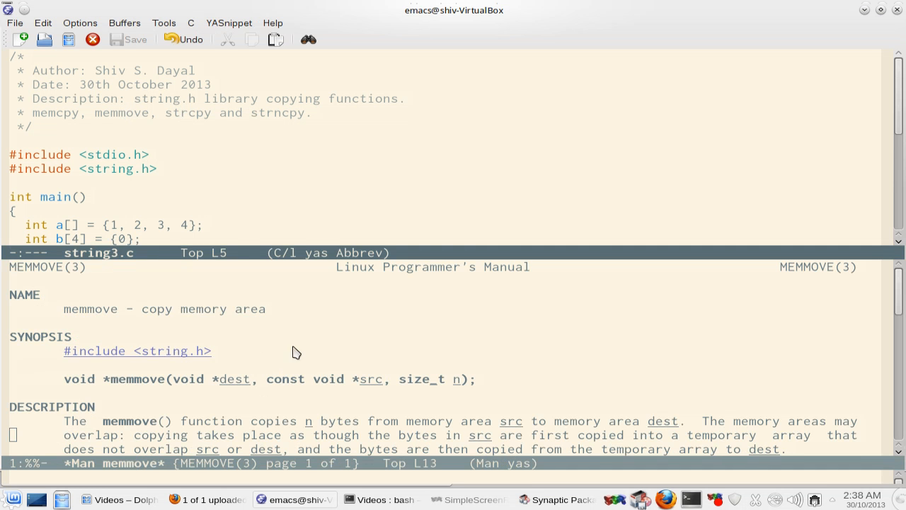
click(227, 379)
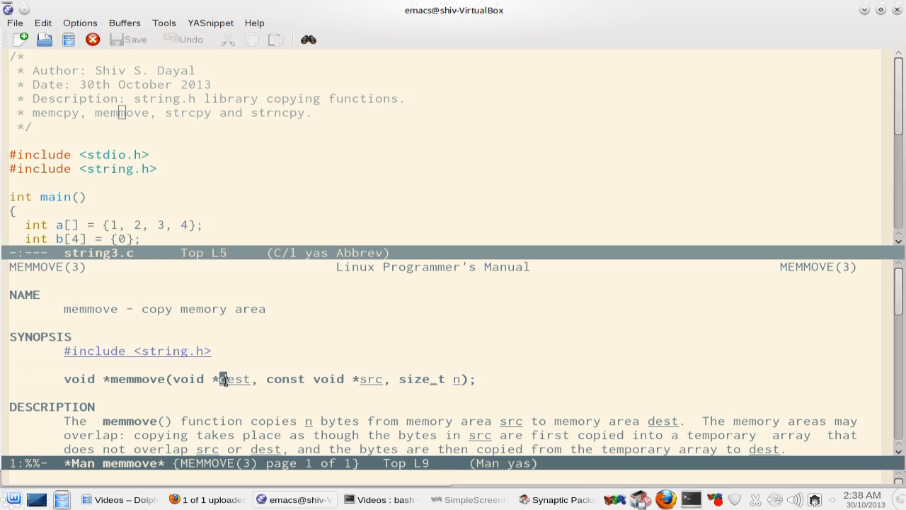
click(299, 380)
click(426, 380)
Show the memcpy manual page, review its signature, and return to the string3.c source.
click(60, 113)
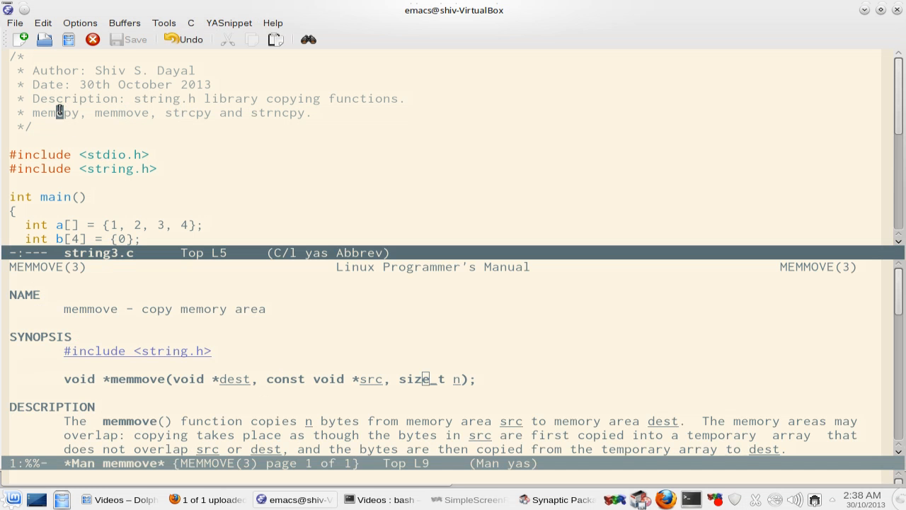
key(Return)
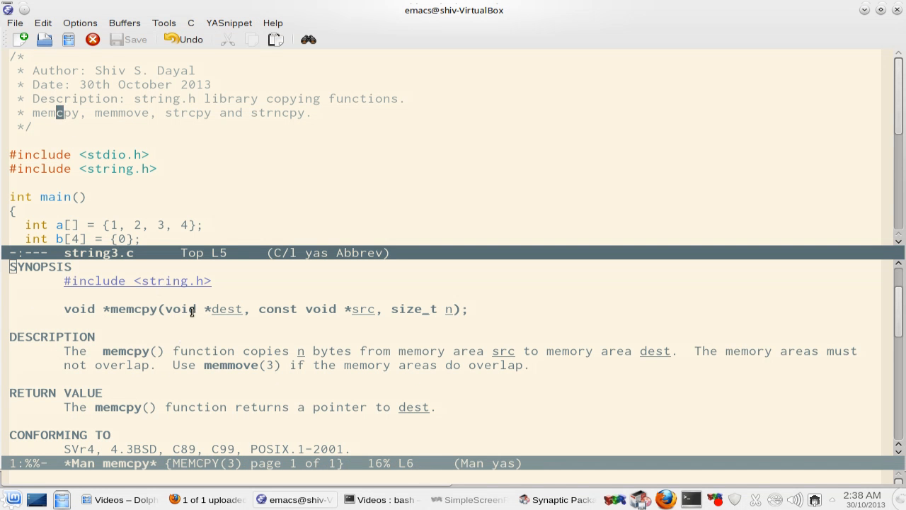
click(295, 310)
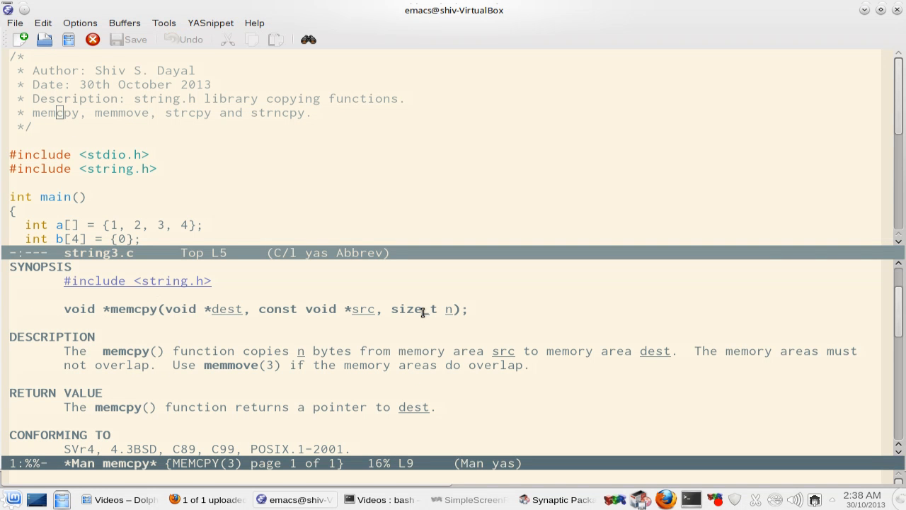
key(Up)
click(186, 161)
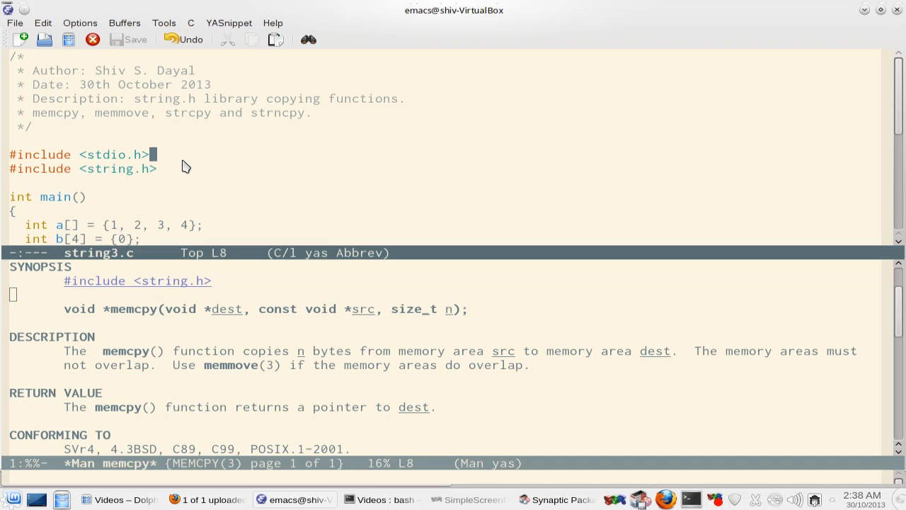
Return to a single string3.c window and compare the memmove size 12 with sizeof(a) in the other calls.
key(ctrl+x)
key(1)
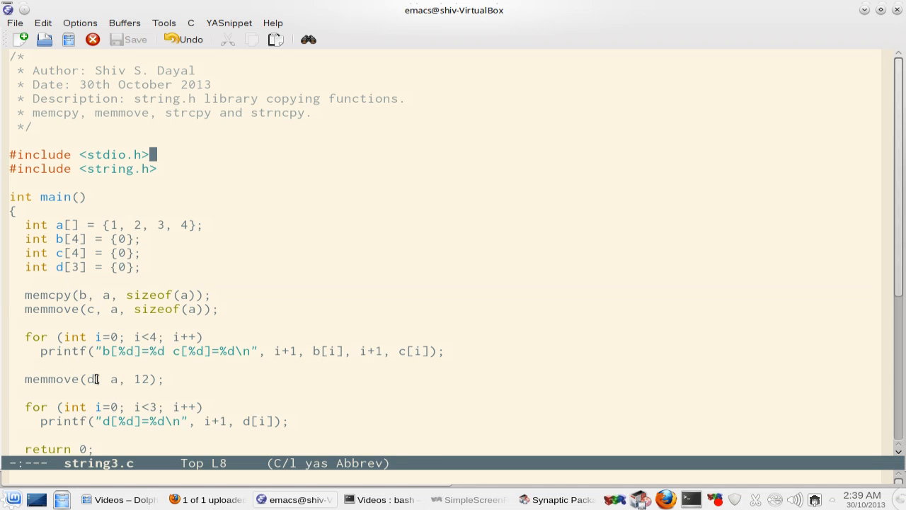
double_click(138, 379)
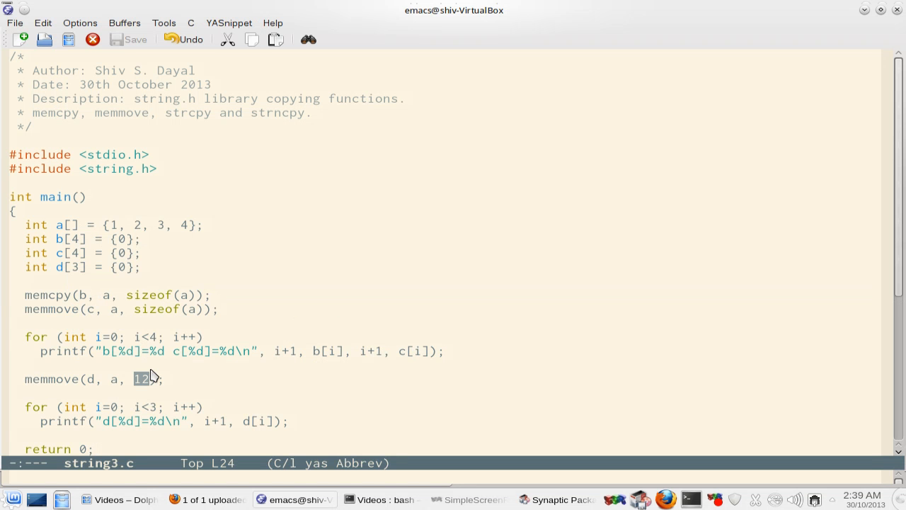
click(184, 295)
double_click(192, 309)
click(149, 380)
Replace the memmove byte count 12 with sizeof(int)*3 and save string3.c.
key(BackSpace)
key(BackSpace)
text(size)
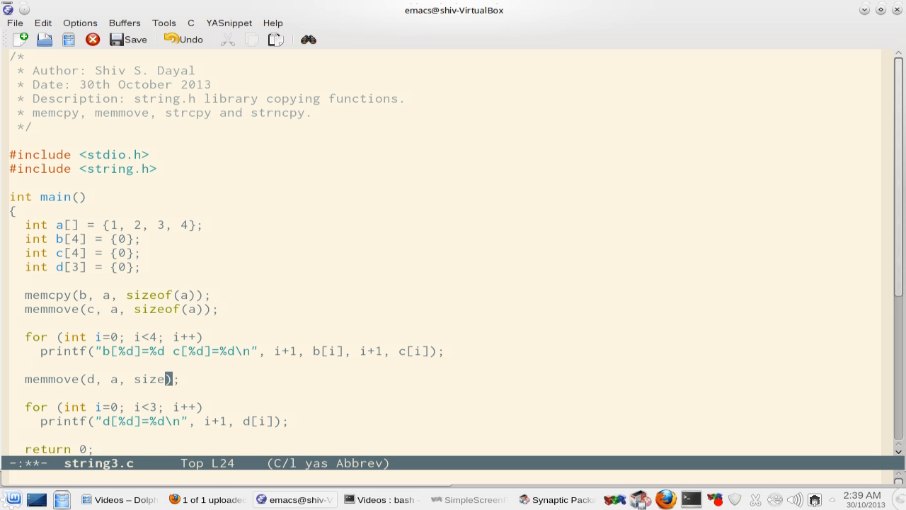
text(of(in)
text(t)*3)
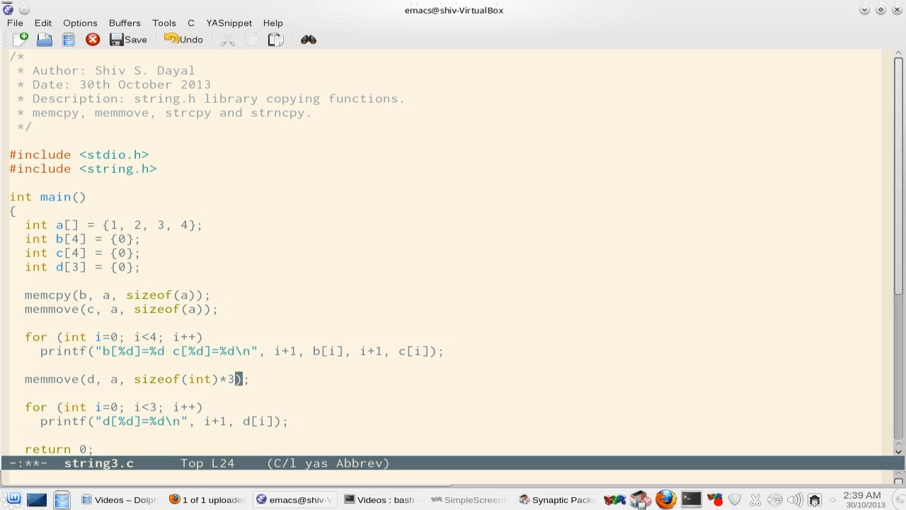
key(ctrl+x)
key(ctrl+s)
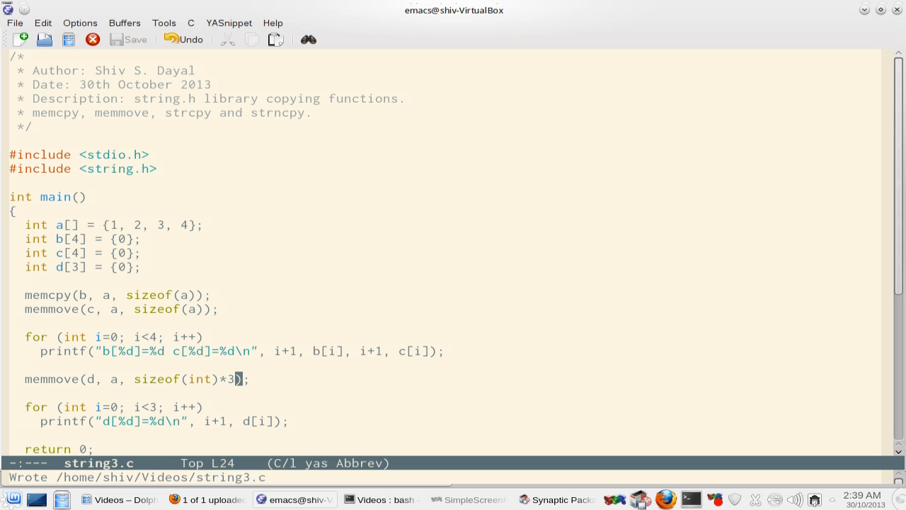
double_click(194, 378)
click(198, 379)
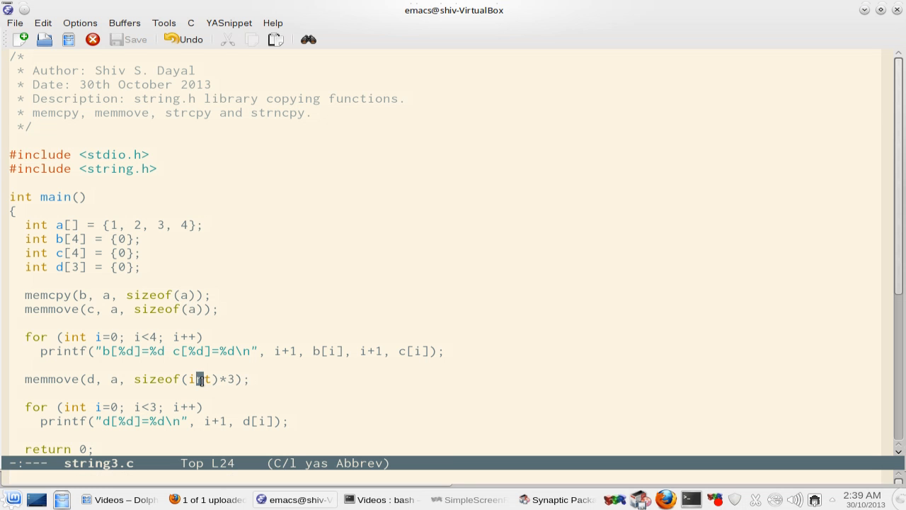
Rebuild string3 with make in Konsole, run ./string3 printing the copied arrays, and return to Emacs.
key(alt+Tab)
key(Up)
key(Up)
key(Up)
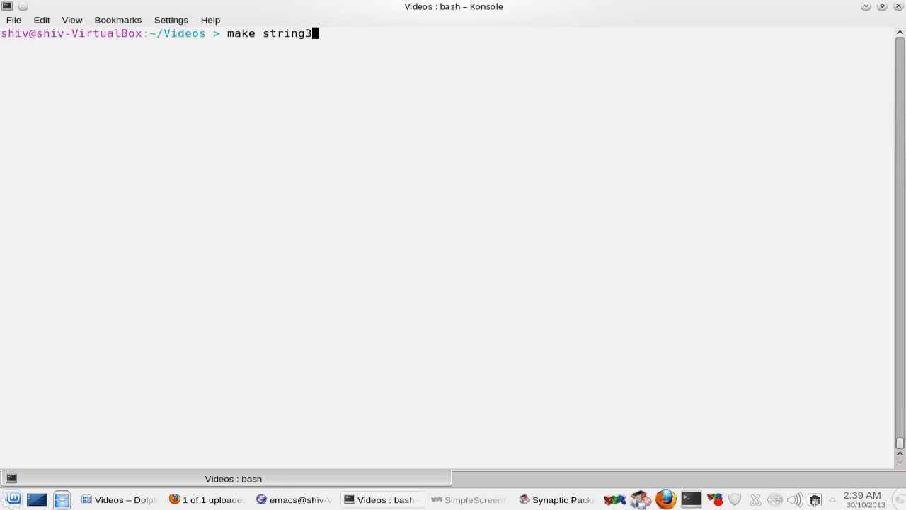
key(Return)
text(./string)
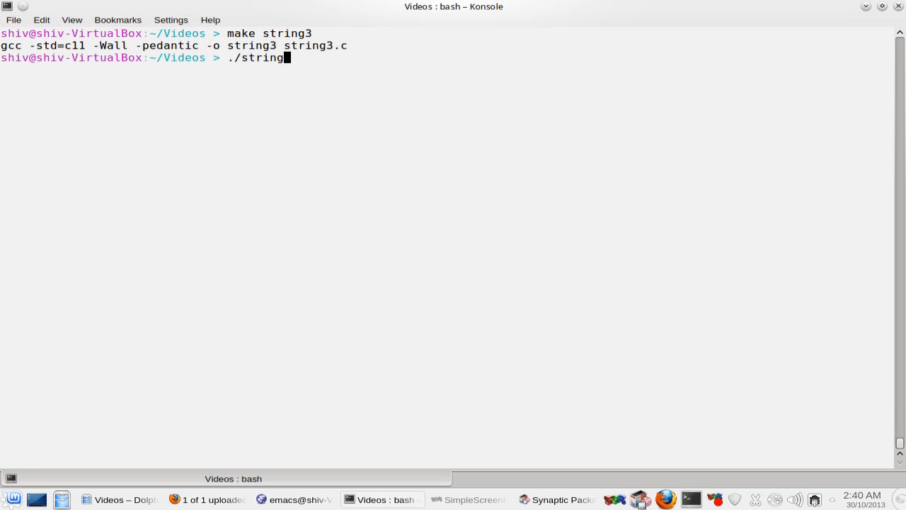
text(3)
key(Return)
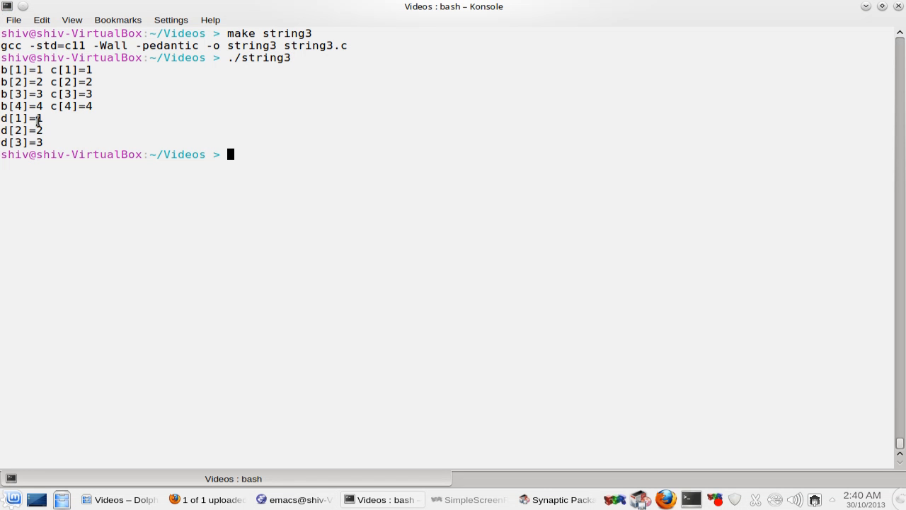
key(alt+Tab)
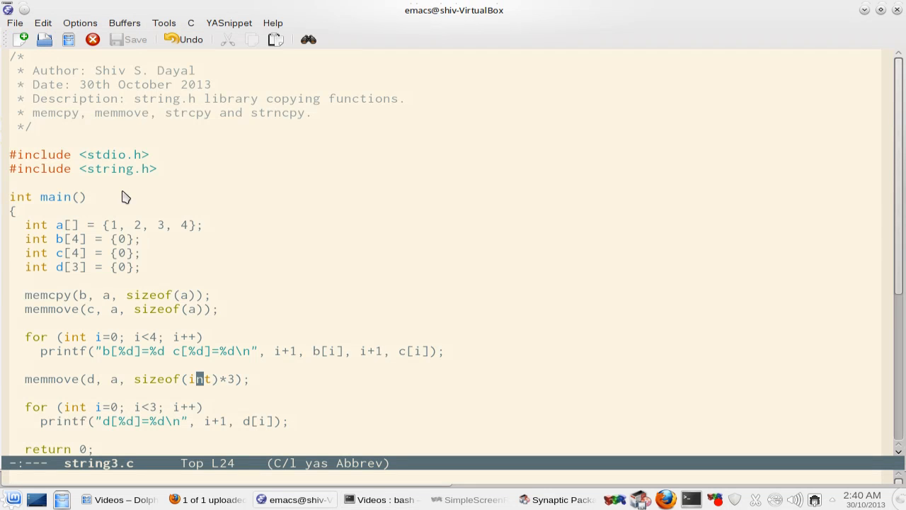
scroll(121, 190, down, 3)
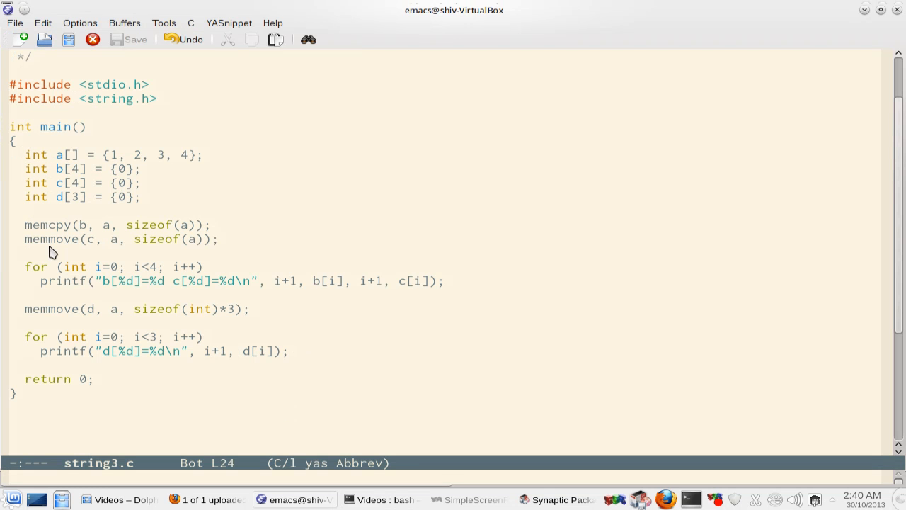
double_click(153, 225)
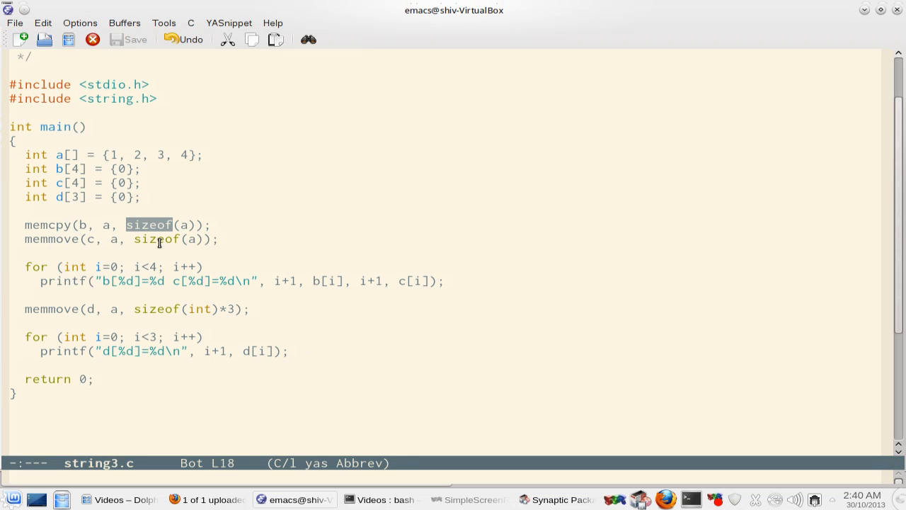
click(157, 239)
double_click(160, 239)
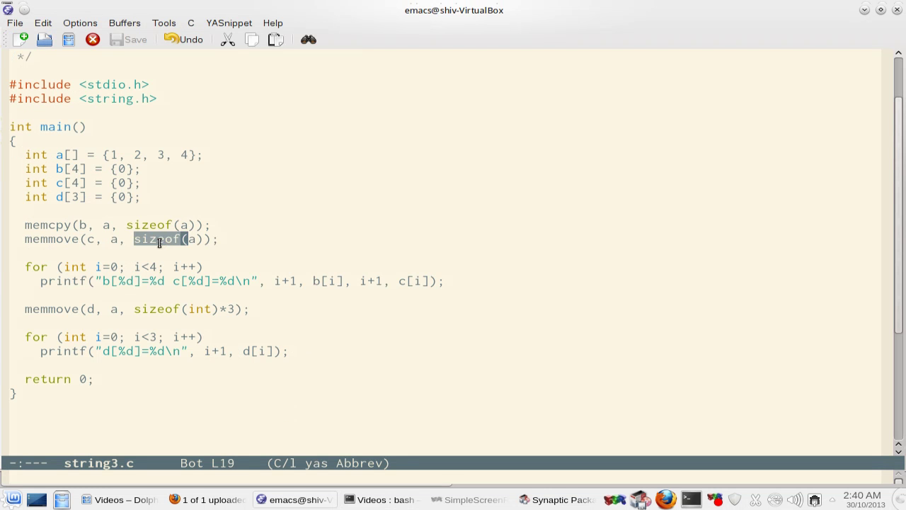
click(83, 226)
click(90, 240)
double_click(144, 225)
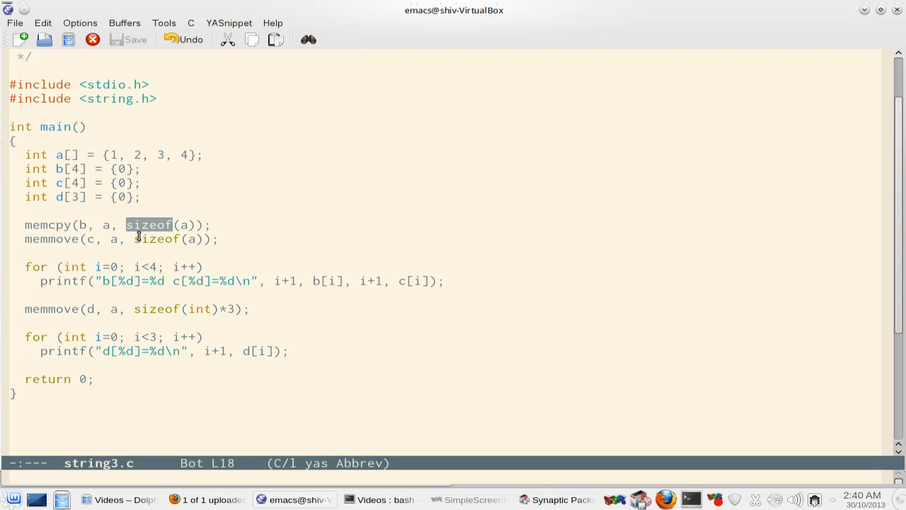
click(146, 225)
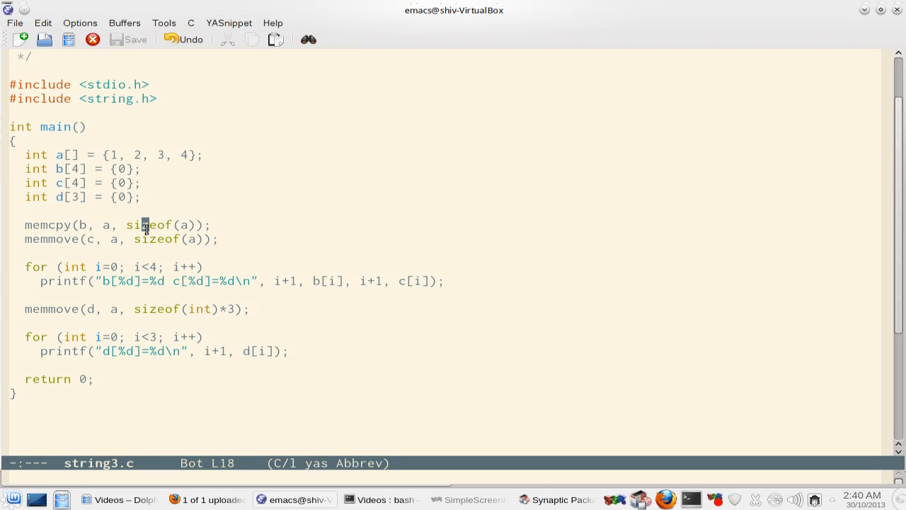
click(153, 239)
double_click(153, 239)
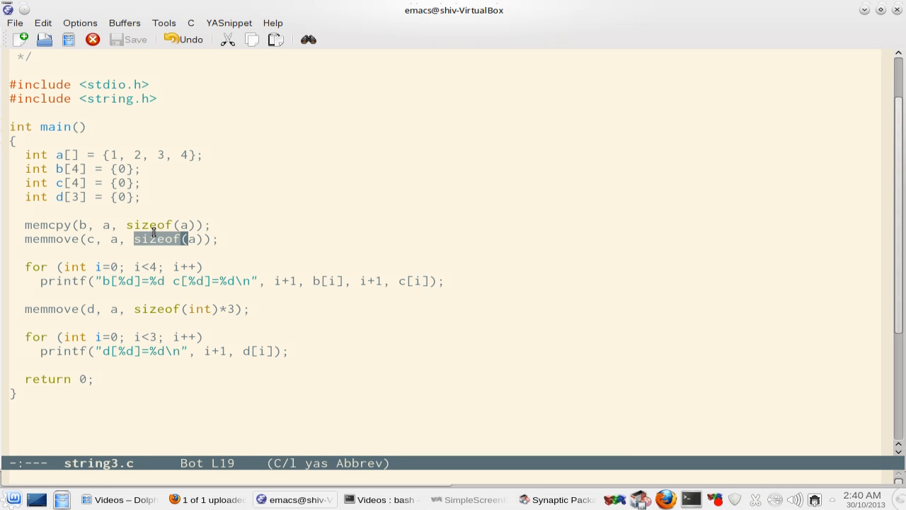
click(177, 252)
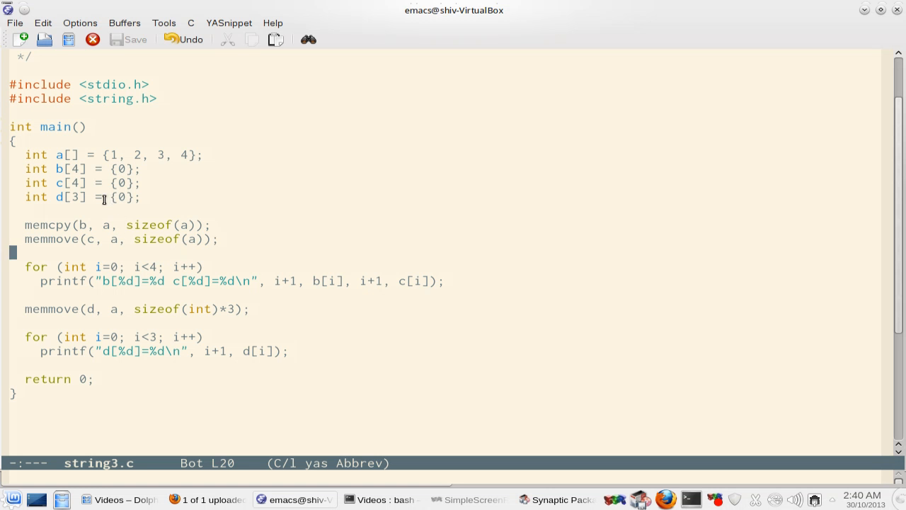
key(Up)
key(Up)
key(Up)
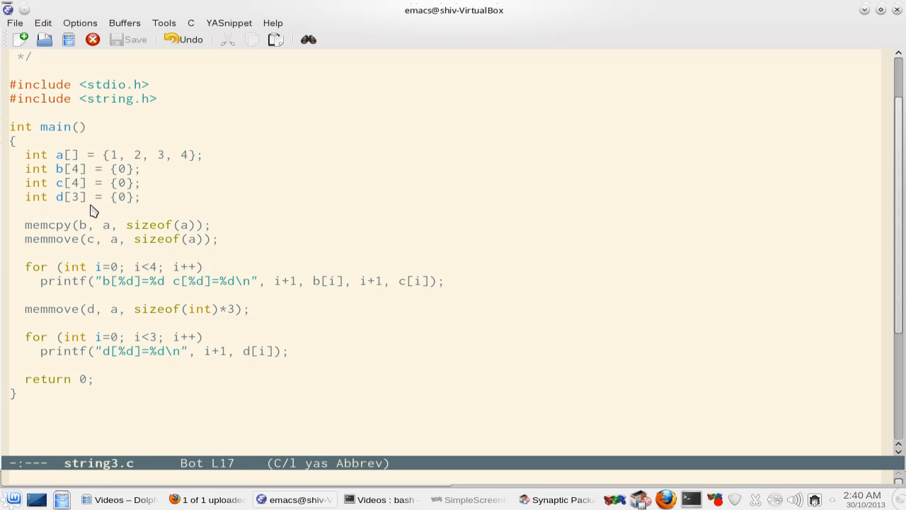